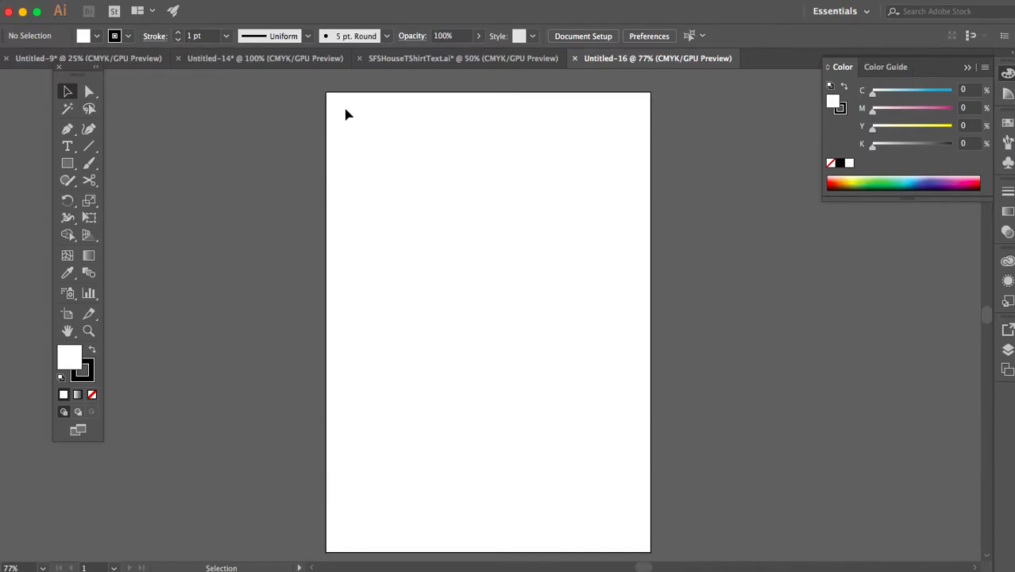
Step: Draw a rectangle covering the entire artboard, aligned exactly to its edges
{"action": "left_click", "coordinate": [71, 163]}
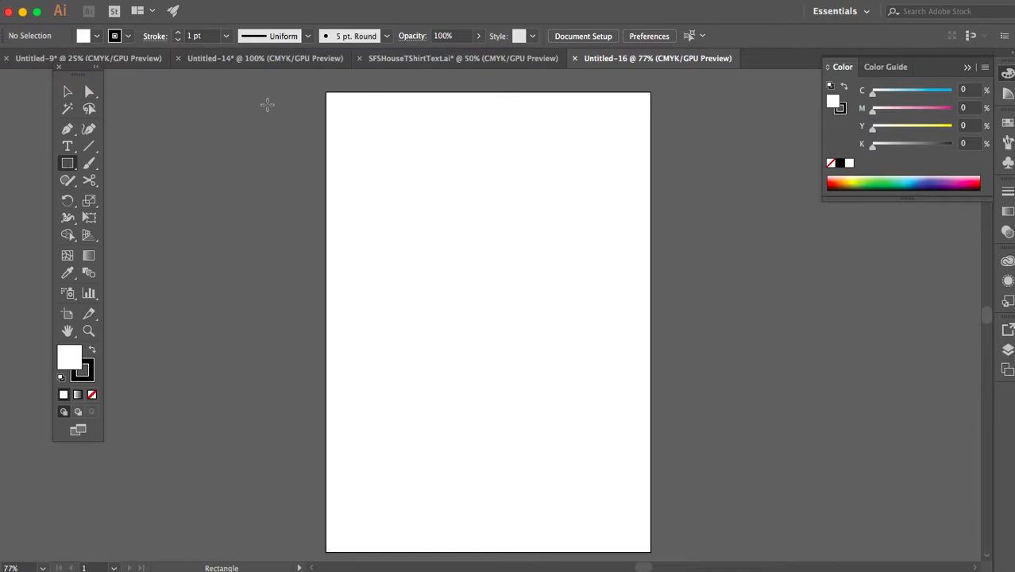
{"action": "left_click_drag", "start_coordinate": [326, 91], "coordinate": [652, 550]}
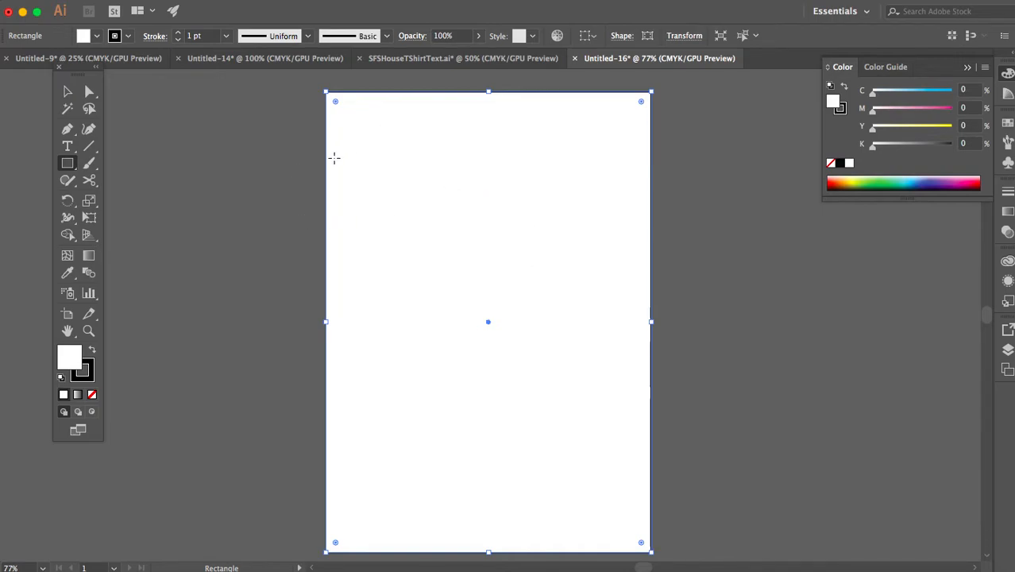
{"action": "scroll", "coordinate": [233, 127], "scroll_direction": "up", "scroll_amount": 1}
{"action": "scroll", "coordinate": [234, 127], "scroll_direction": "right", "scroll_amount": 1}
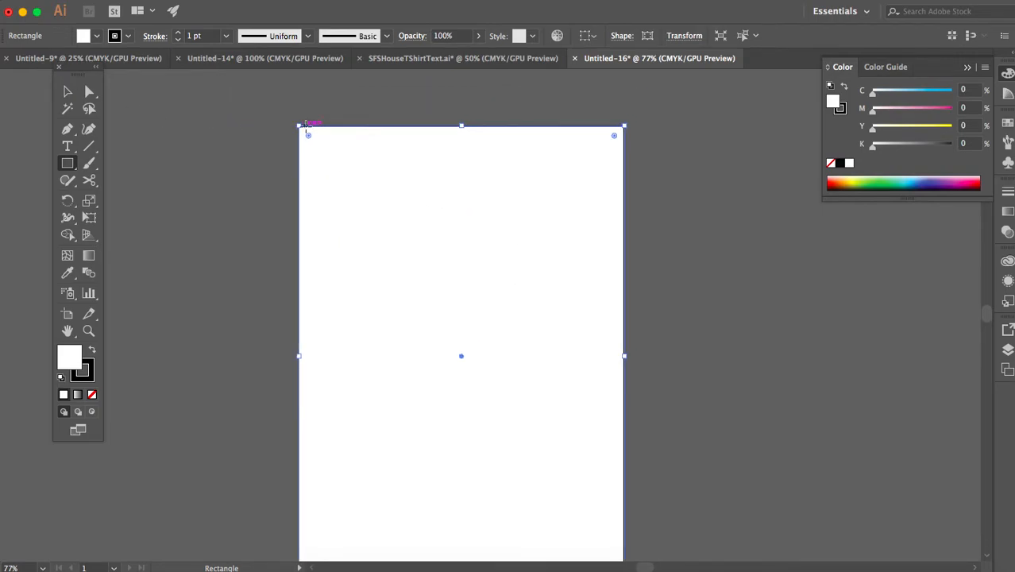
{"action": "scroll", "coordinate": [306, 126], "scroll_direction": "up", "scroll_amount": 6}
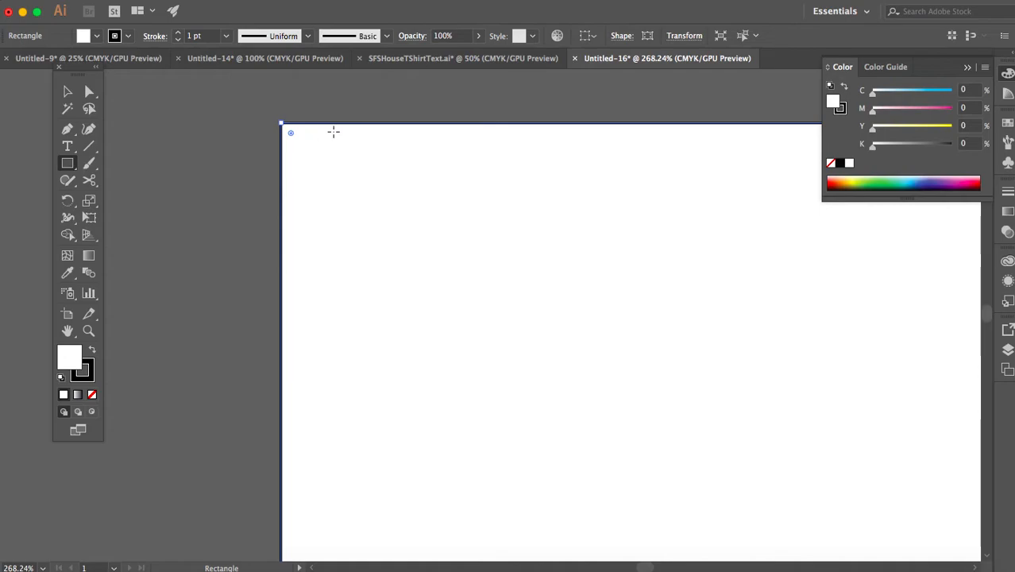
{"action": "scroll", "coordinate": [461, 120], "scroll_direction": "right", "scroll_amount": 3}
{"action": "scroll", "coordinate": [460, 121], "scroll_direction": "down", "scroll_amount": 6}
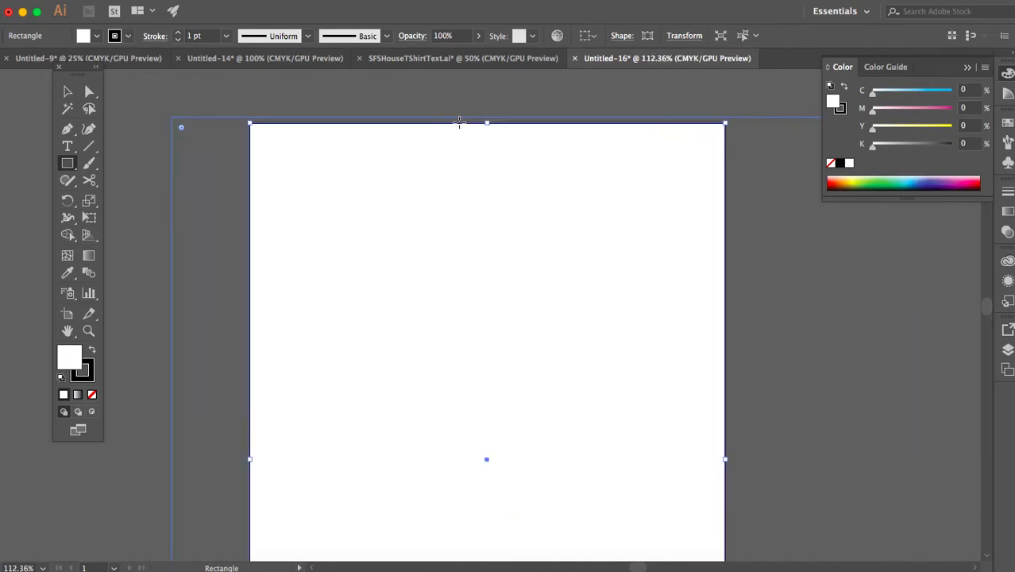
{"action": "scroll", "coordinate": [460, 120], "scroll_direction": "down", "scroll_amount": 1}
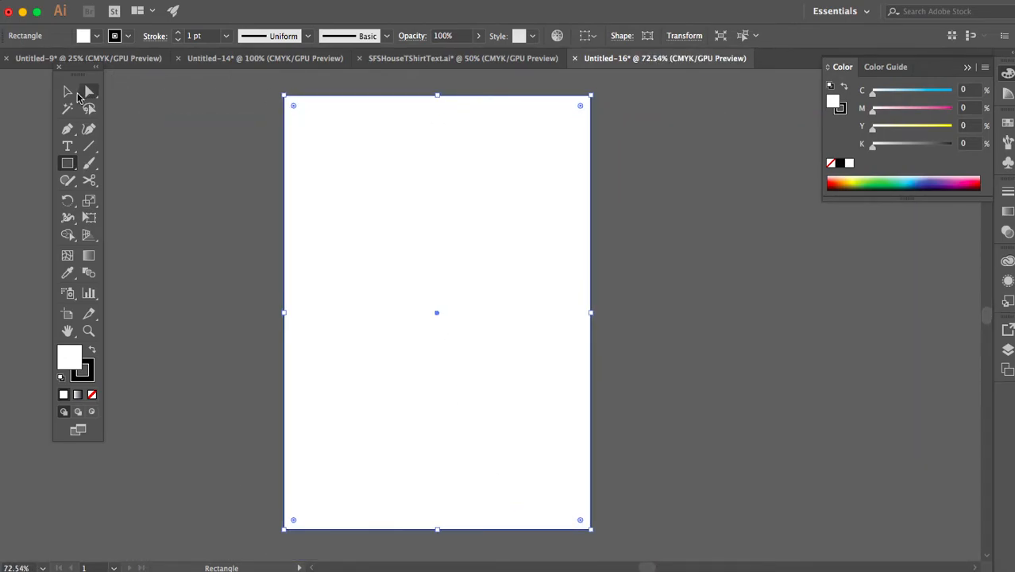
Step: Offset the artboard-sized rectangle's path by -15 pt with Miter joins to create an inner margin rectangle
{"action": "left_click", "coordinate": [67, 92]}
{"action": "left_click", "coordinate": [179, 1]}
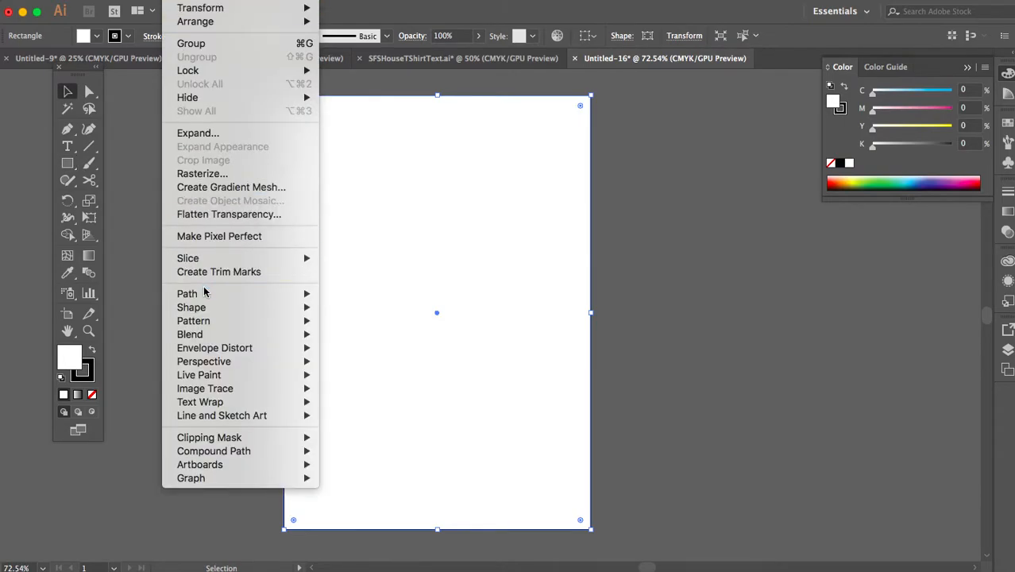
{"action": "mouse_move", "coordinate": [205, 294]}
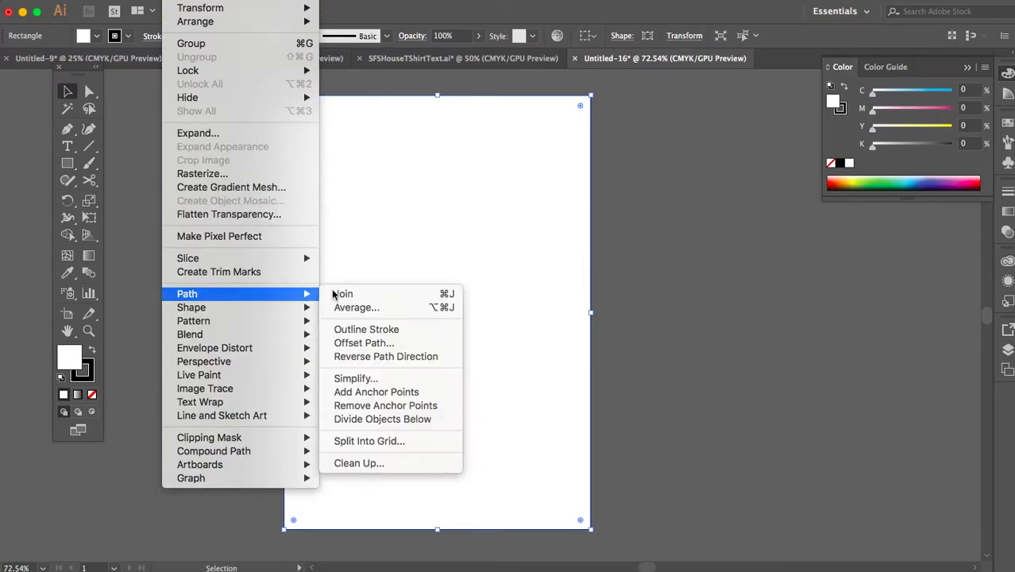
{"action": "left_click", "coordinate": [379, 343]}
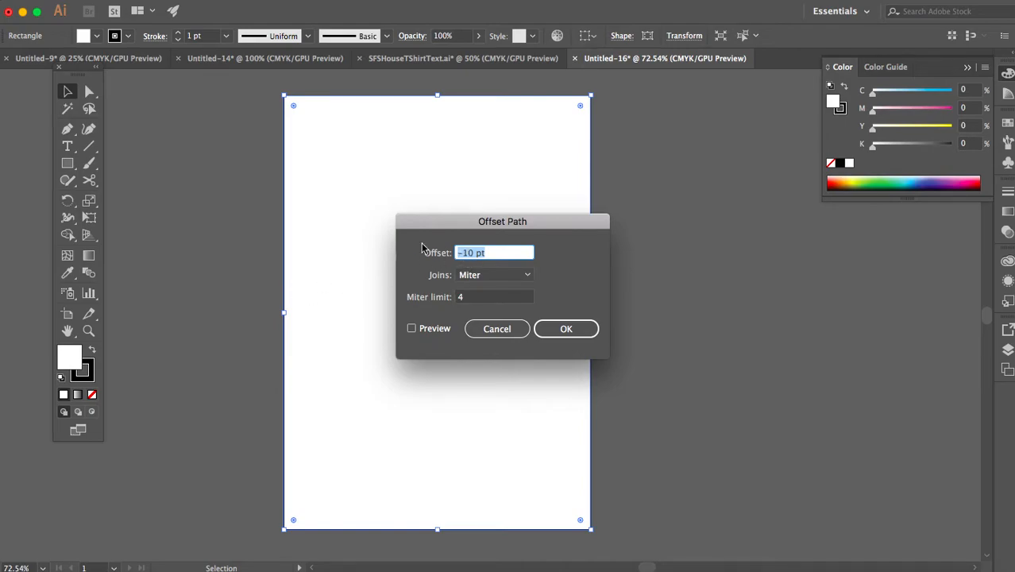
{"action": "left_click", "coordinate": [466, 253]}
{"action": "left_click_drag", "start_coordinate": [464, 253], "coordinate": [458, 253]}
{"action": "left_click", "coordinate": [473, 253]}
{"action": "left_click", "coordinate": [436, 328]}
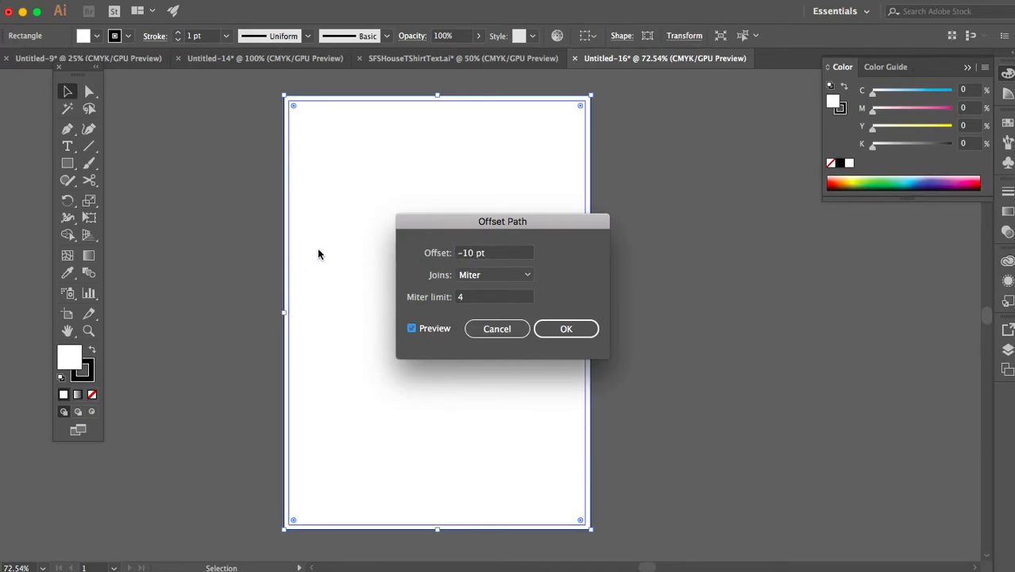
{"action": "left_click", "coordinate": [473, 253]}
{"action": "key", "text": "BackSpace"}
{"action": "type", "text": "5"}
{"action": "left_click", "coordinate": [431, 333]}
{"action": "left_click", "coordinate": [430, 332]}
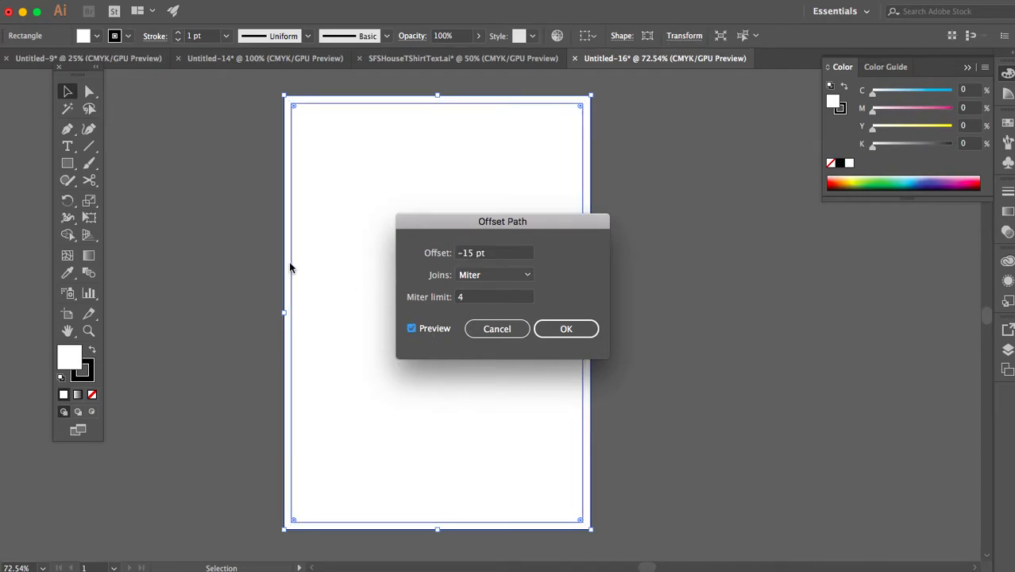
{"action": "left_click", "coordinate": [565, 331]}
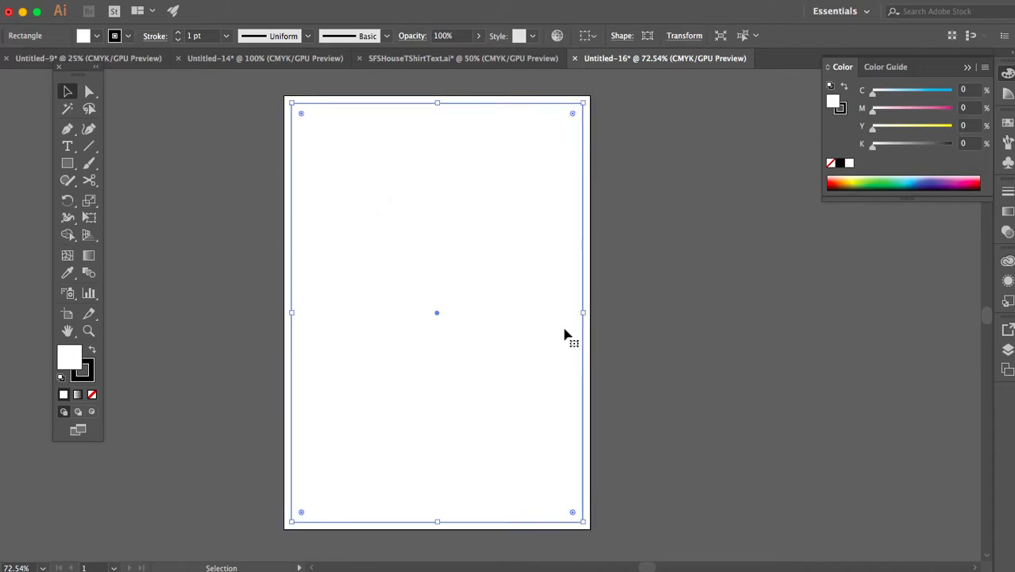
Step: Select both the artboard rectangle and the inner margin rectangle and convert them to guides
{"action": "left_click", "coordinate": [658, 279]}
{"action": "left_click_drag", "start_coordinate": [659, 280], "coordinate": [526, 189]}
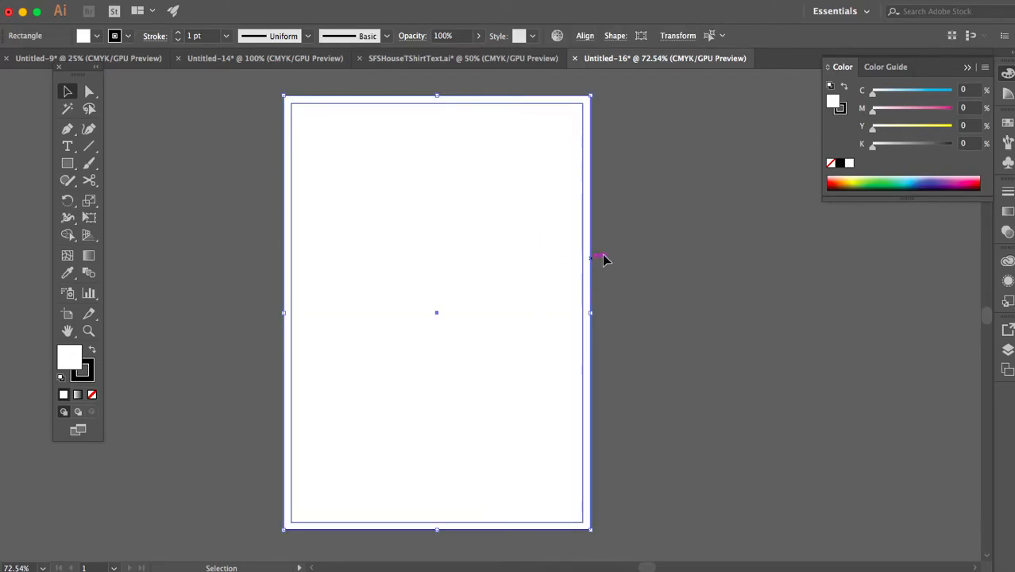
{"action": "right_click", "coordinate": [544, 248]}
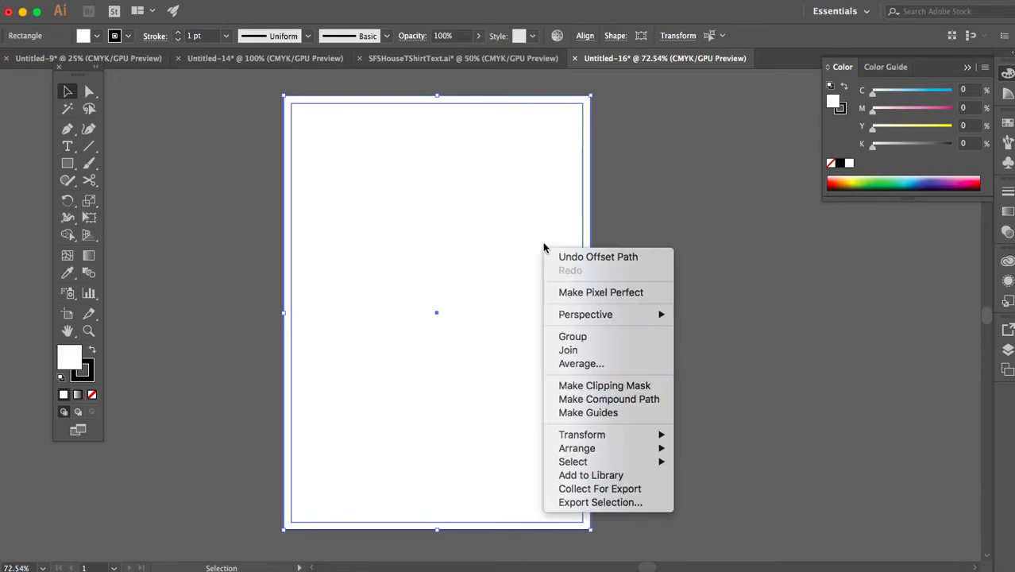
{"action": "left_click", "coordinate": [589, 413]}
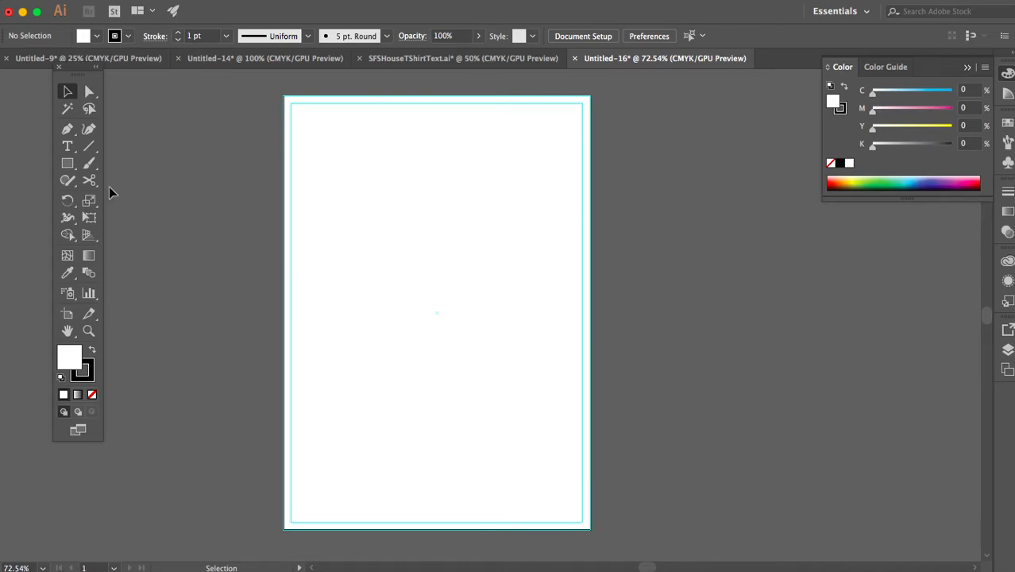
Step: Draw a rectangle over the left half of the margin area, ending at the vertical center line, and convert it to a guide
{"action": "left_click", "coordinate": [68, 165]}
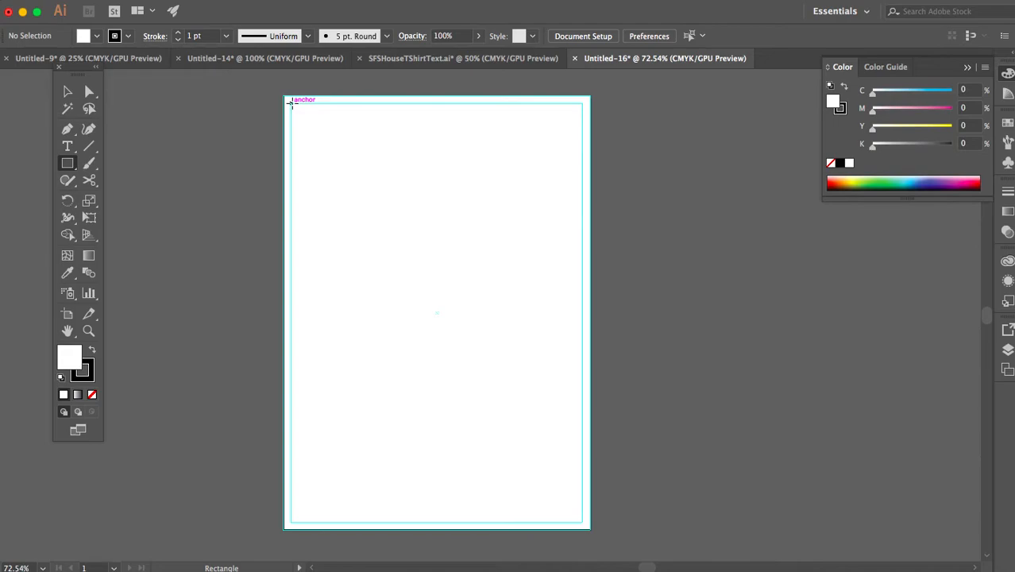
{"action": "left_click_drag", "start_coordinate": [290, 104], "coordinate": [437, 522]}
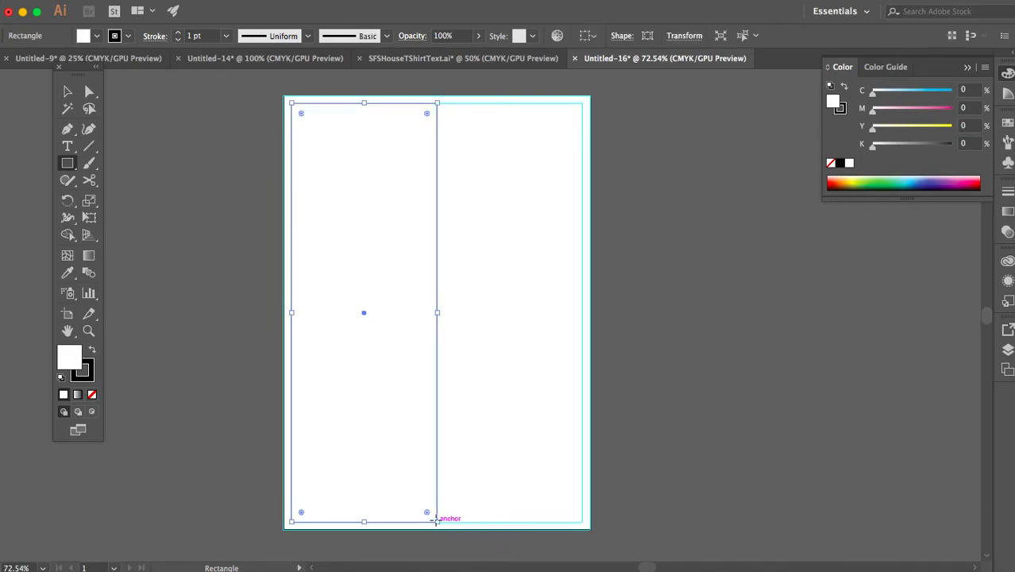
{"action": "right_click", "coordinate": [486, 271]}
{"action": "left_click", "coordinate": [534, 452]}
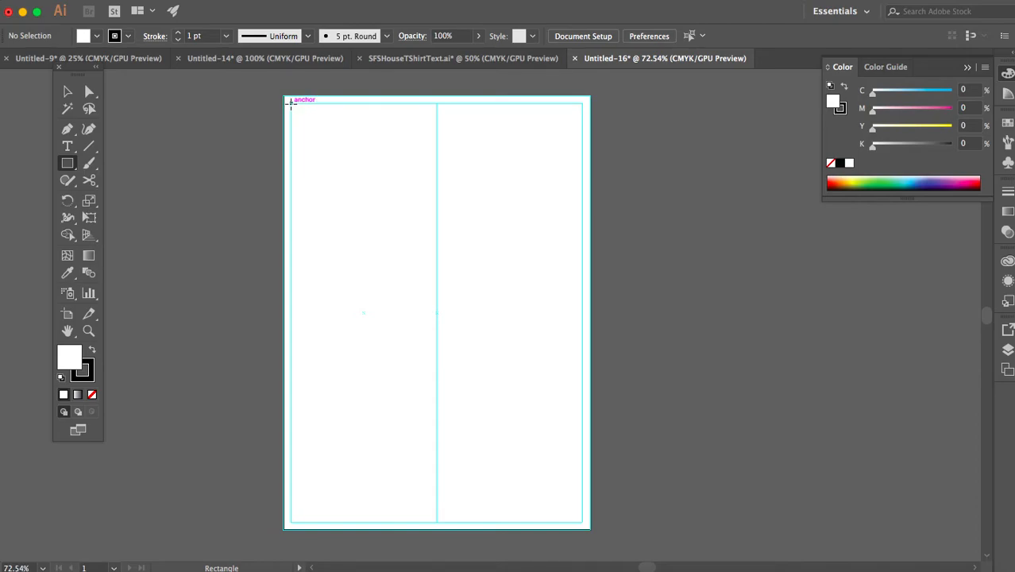
Step: Draw a rectangle over the lower half of the margin area, snap its upper edge to the page center, and convert it to a guide
{"action": "left_click_drag", "start_coordinate": [291, 294], "coordinate": [583, 522]}
{"action": "left_click", "coordinate": [68, 92]}
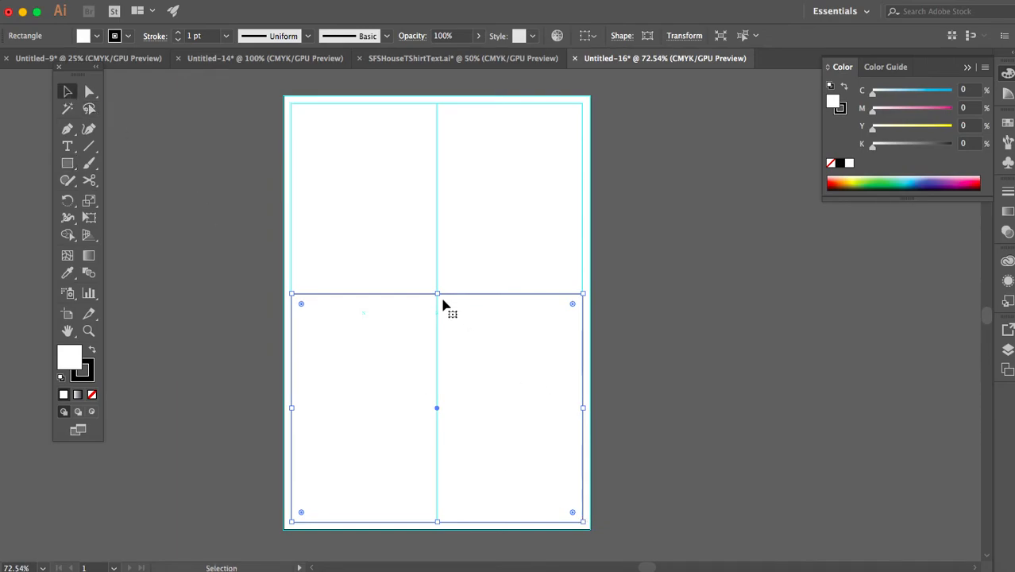
{"action": "scroll", "coordinate": [439, 293], "scroll_direction": "up", "scroll_amount": 5}
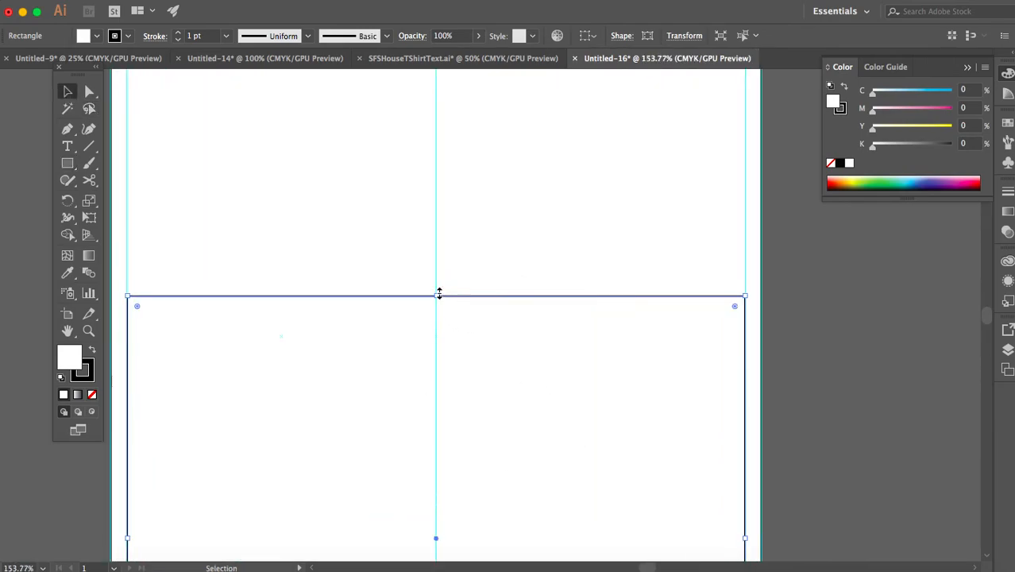
{"action": "left_click_drag", "start_coordinate": [436, 297], "coordinate": [437, 338]}
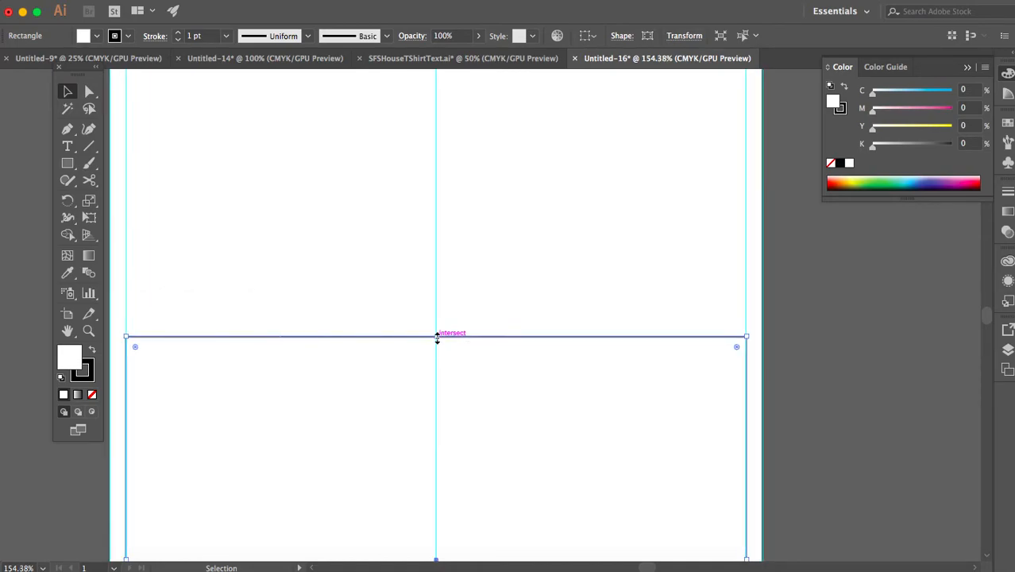
{"action": "scroll", "coordinate": [437, 337], "scroll_direction": "down", "scroll_amount": 5}
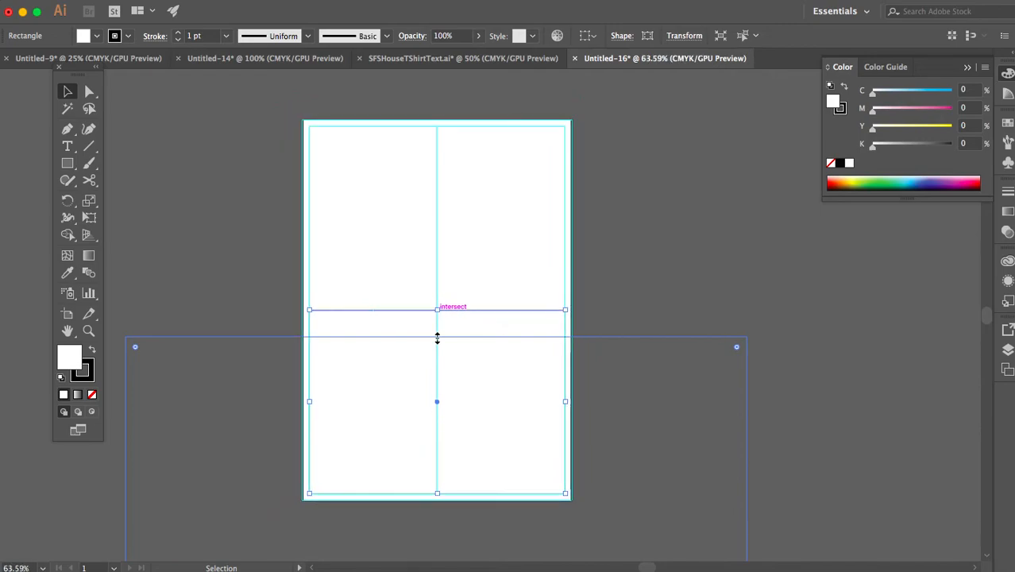
{"action": "right_click", "coordinate": [431, 297]}
{"action": "left_click", "coordinate": [487, 479]}
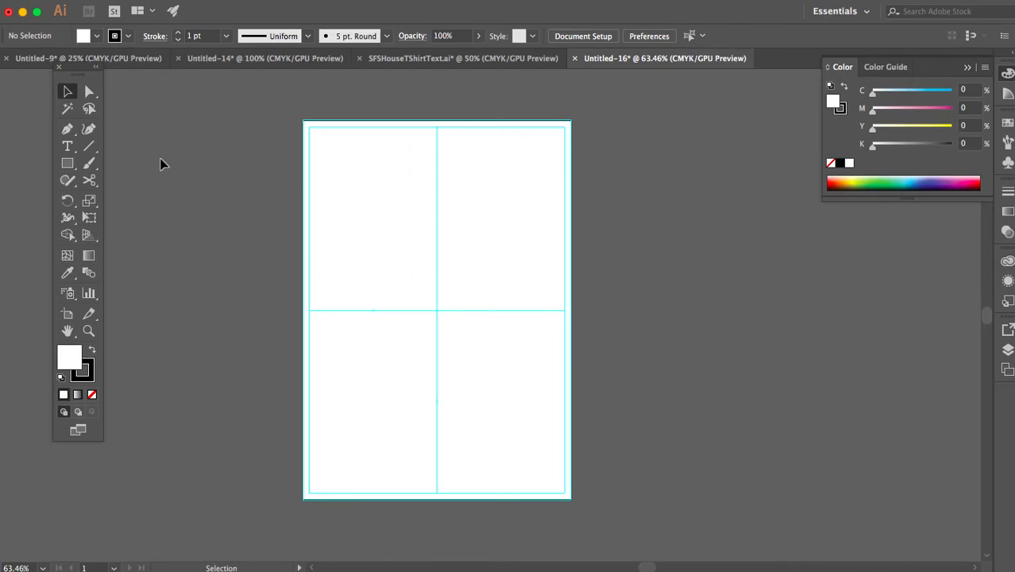
Step: Draw a narrow full-height column rectangle inside the left margin guide and place a copy directly beside it
{"action": "left_click", "coordinate": [68, 163]}
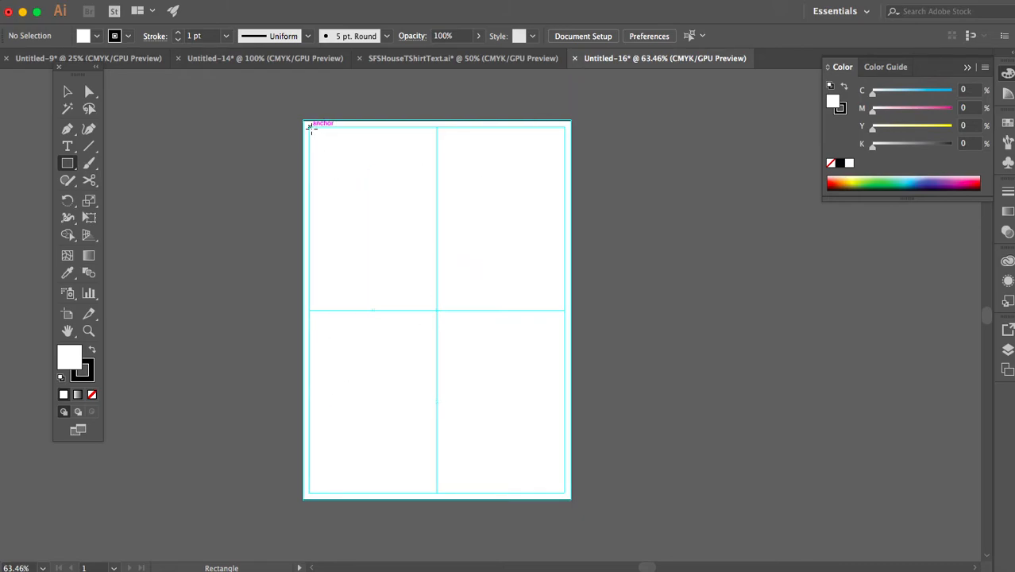
{"action": "left_click_drag", "start_coordinate": [309, 128], "coordinate": [325, 493]}
{"action": "left_click", "coordinate": [67, 92]}
{"action": "left_click_drag", "start_coordinate": [326, 208], "coordinate": [344, 208]}
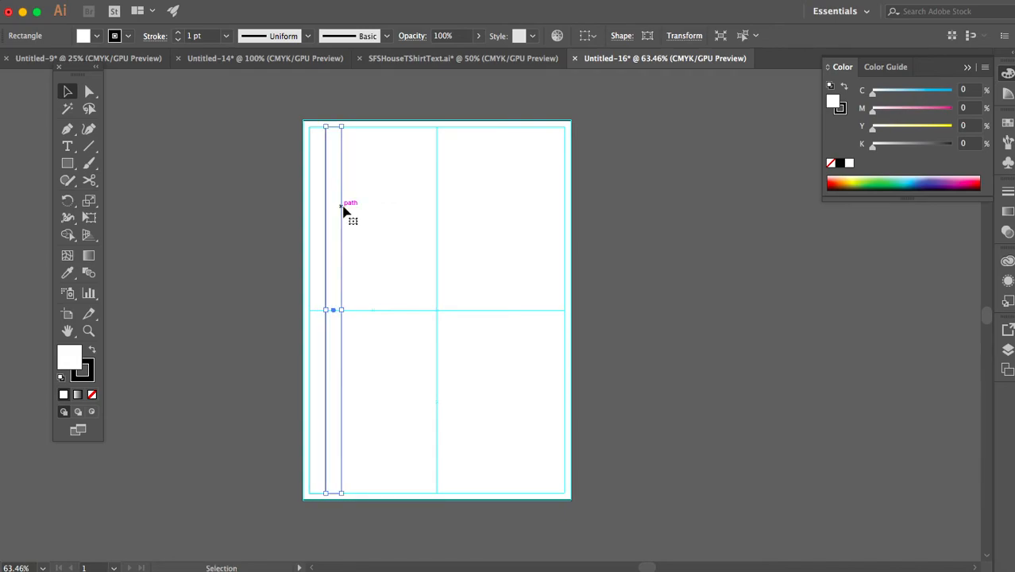
Step: Repeat the column duplication until 16 equal columns fill the width between the margin guides
{"action": "key", "text": "super+d"}
{"action": "key", "text": "super+d"}
{"action": "key", "text": "super+d"}
{"action": "key", "text": "super+d"}
{"action": "key", "text": "super+d"}
{"action": "key", "text": "super+d"}
{"action": "key", "text": "super+d"}
{"action": "key", "text": "super+d"}
{"action": "key", "text": "super+d"}
{"action": "key", "text": "super+d"}
{"action": "key", "text": "super+d"}
{"action": "key", "text": "super+d"}
{"action": "key", "text": "super+d"}
{"action": "key", "text": "super+d"}
{"action": "key", "text": "v"}
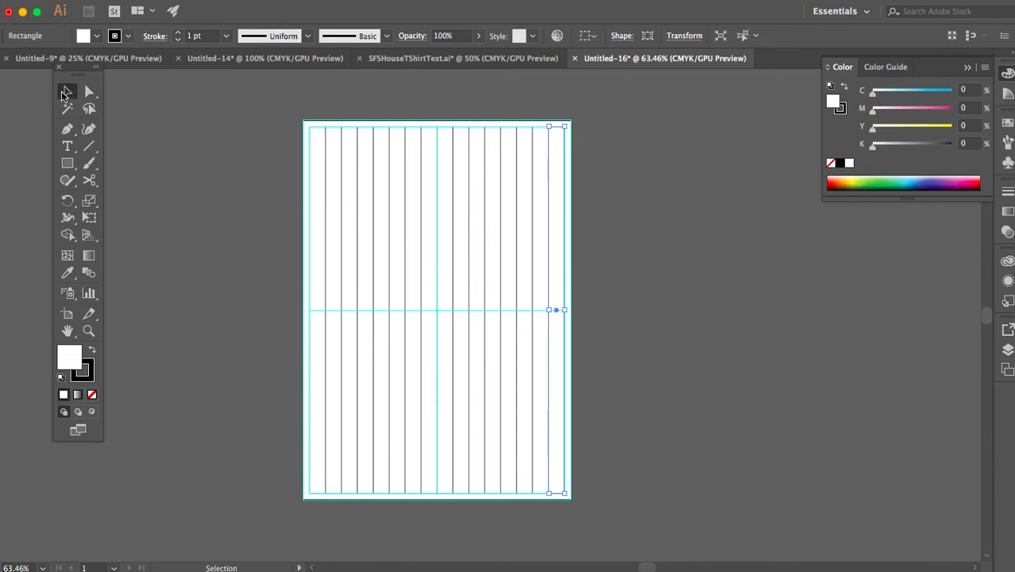
Step: Select all the column rectangles and convert them to guides
{"action": "left_click", "coordinate": [203, 128]}
{"action": "key", "text": "super+a"}
{"action": "right_click", "coordinate": [613, 276]}
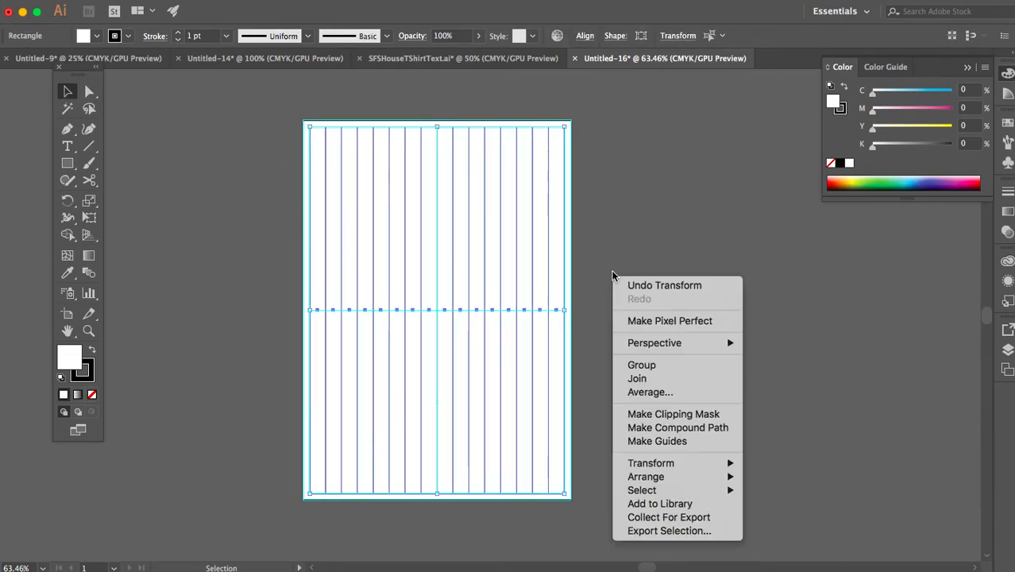
{"action": "left_click", "coordinate": [650, 441]}
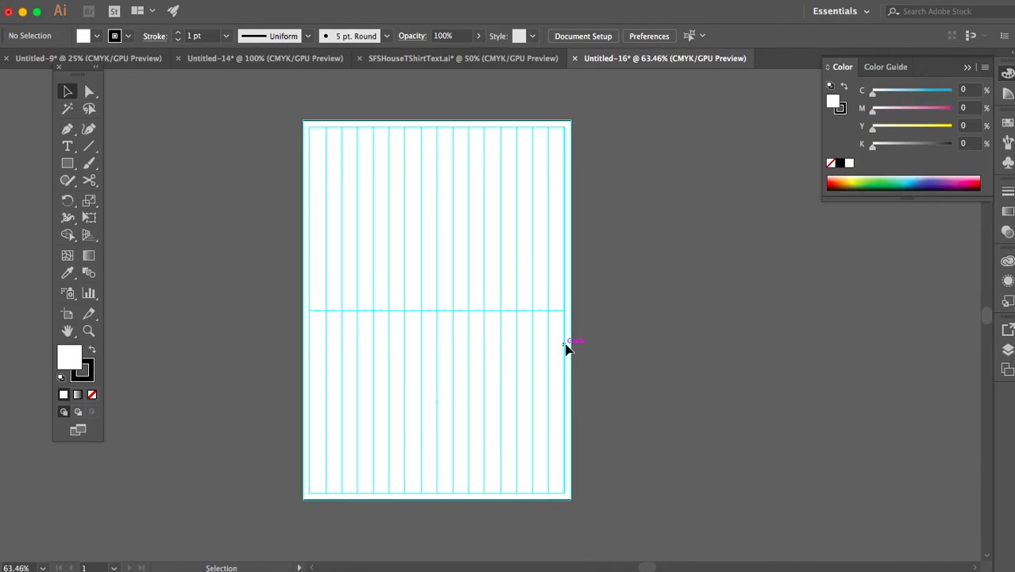
{"action": "mouse_move", "coordinate": [68, 163]}
{"action": "left_mouse_down"}
{"action": "mouse_move", "coordinate": [82, 158]}
{"action": "mouse_move", "coordinate": [117, 221]}
{"action": "mouse_move", "coordinate": [69, 162]}
{"action": "left_mouse_up"}
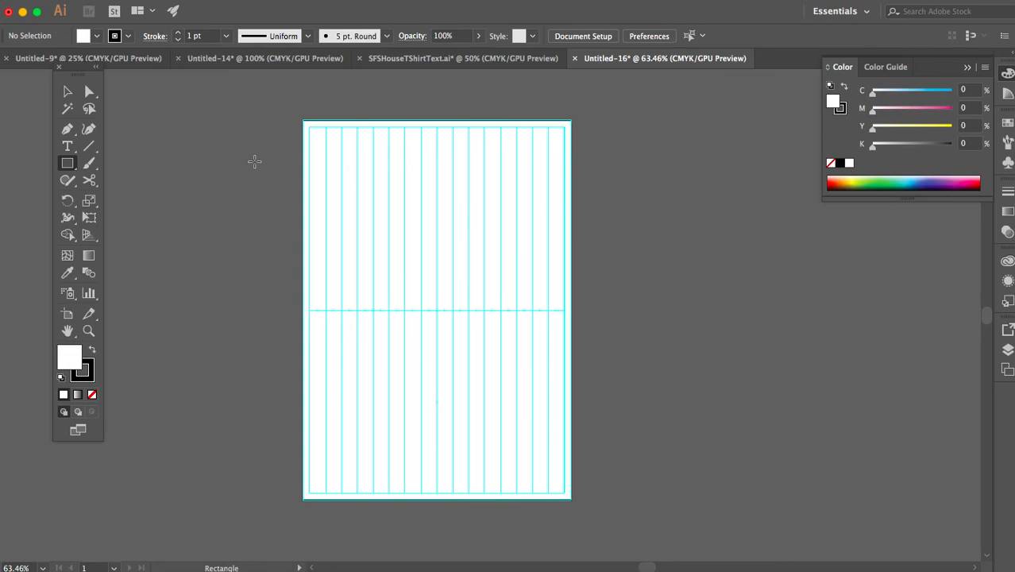
{"action": "left_click", "coordinate": [68, 91]}
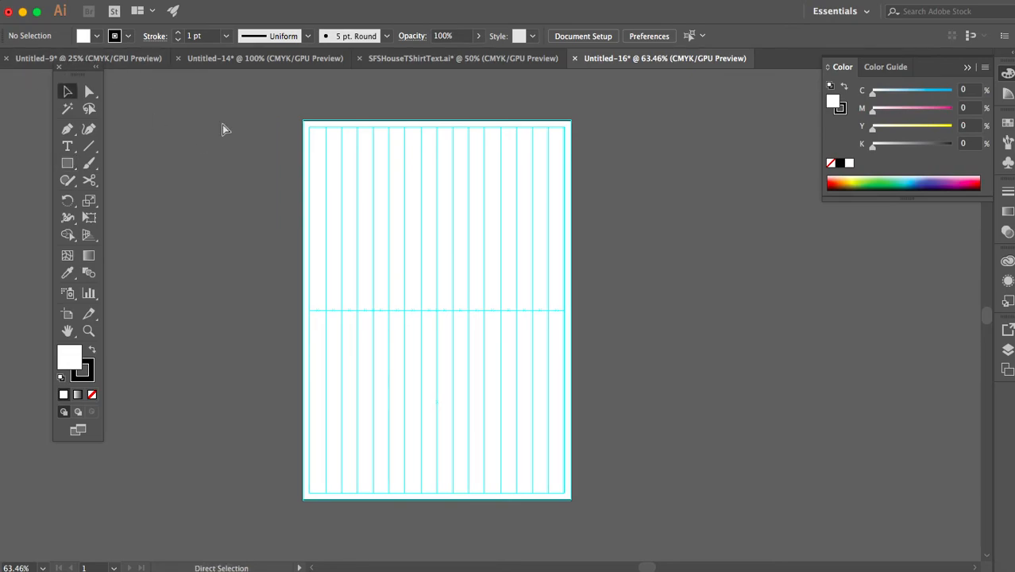
Step: Unlock the guides and select all of them on the artboard
{"action": "key", "text": "super+minus"}
{"action": "scroll", "coordinate": [221, 123], "scroll_direction": "right", "scroll_amount": 3}
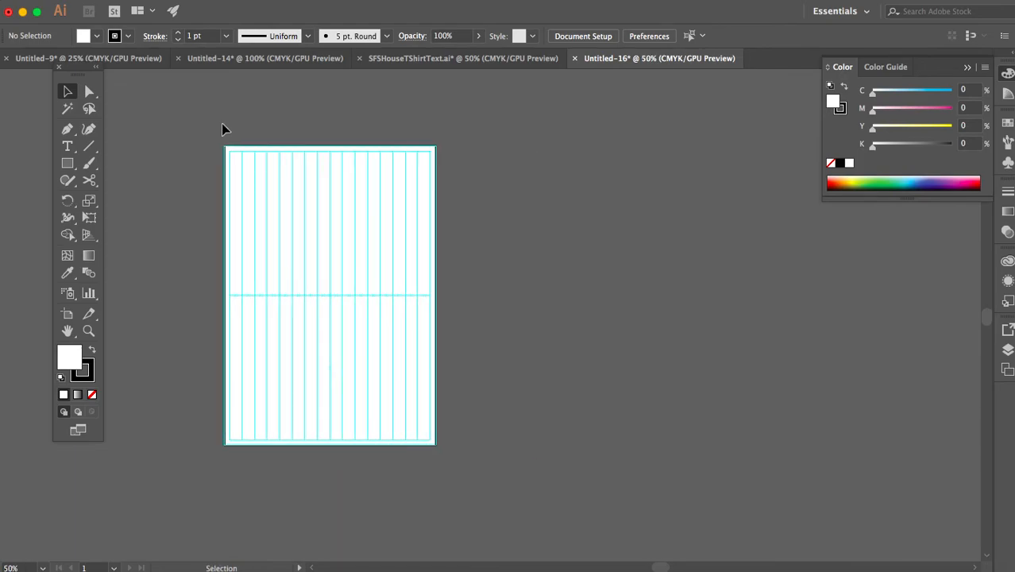
{"action": "scroll", "coordinate": [221, 123], "scroll_direction": "left", "scroll_amount": 1}
{"action": "scroll", "coordinate": [214, 119], "scroll_direction": "left", "scroll_amount": 2}
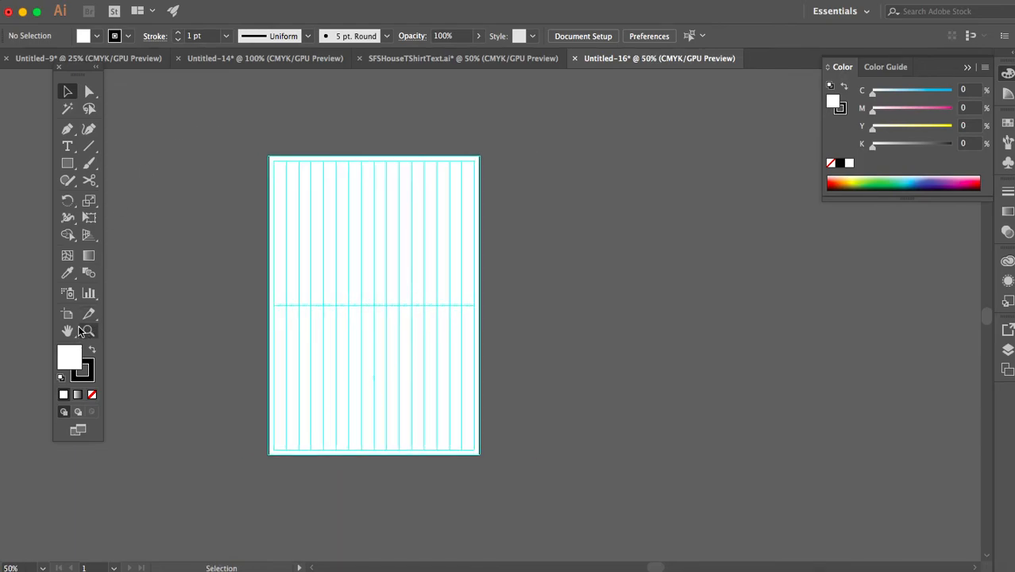
{"action": "left_click", "coordinate": [324, 1]}
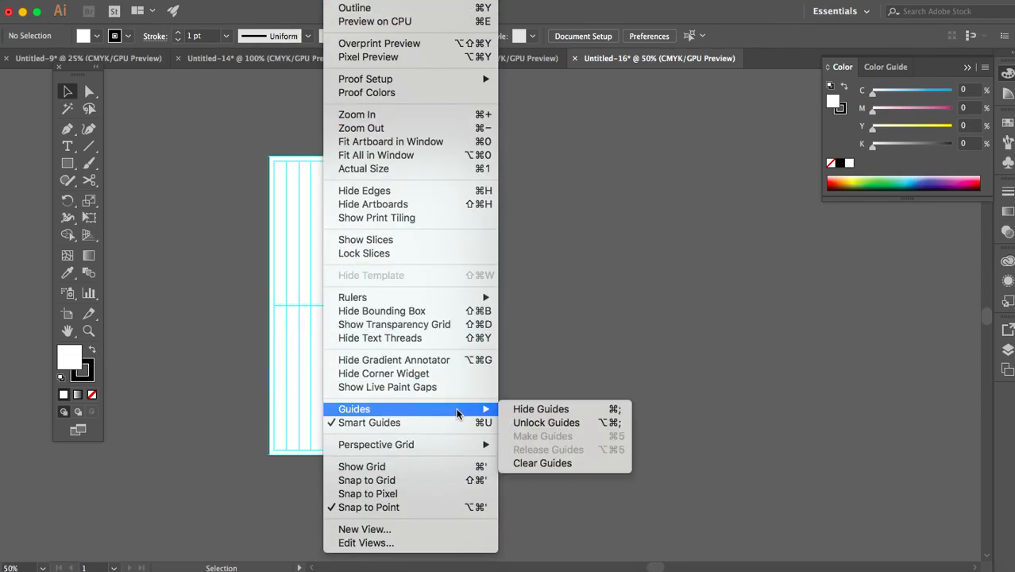
{"action": "left_click", "coordinate": [514, 425]}
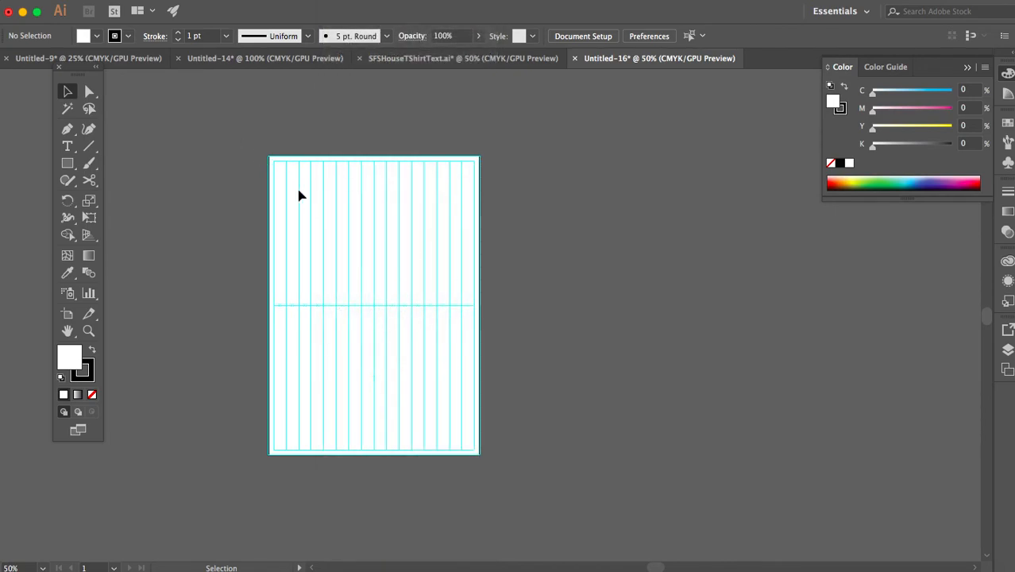
{"action": "key", "text": "super+a"}
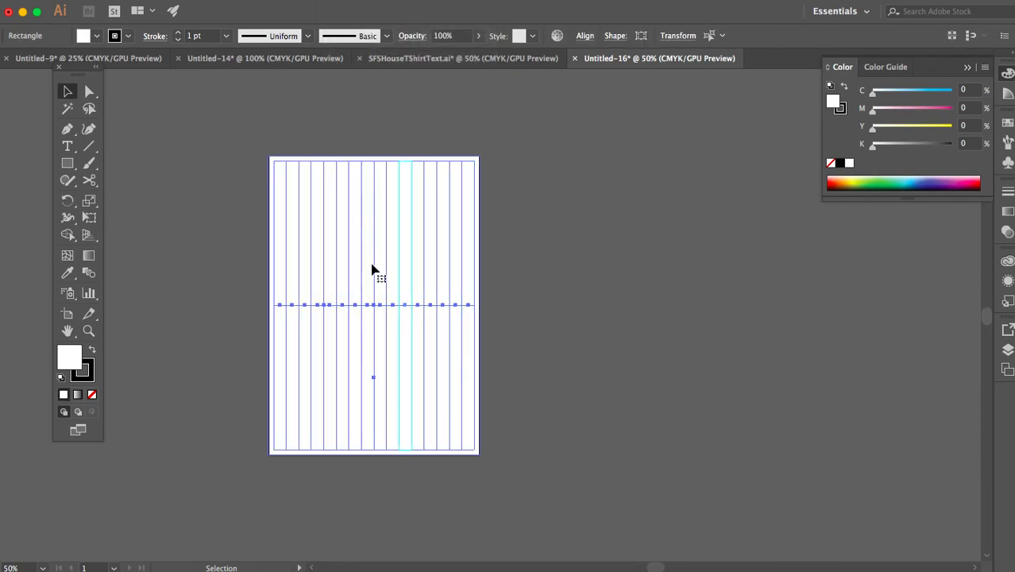
Step: Try duplicating the artboard together with its guides to the right of the original, and undo the duplication
{"action": "left_click", "coordinate": [236, 242]}
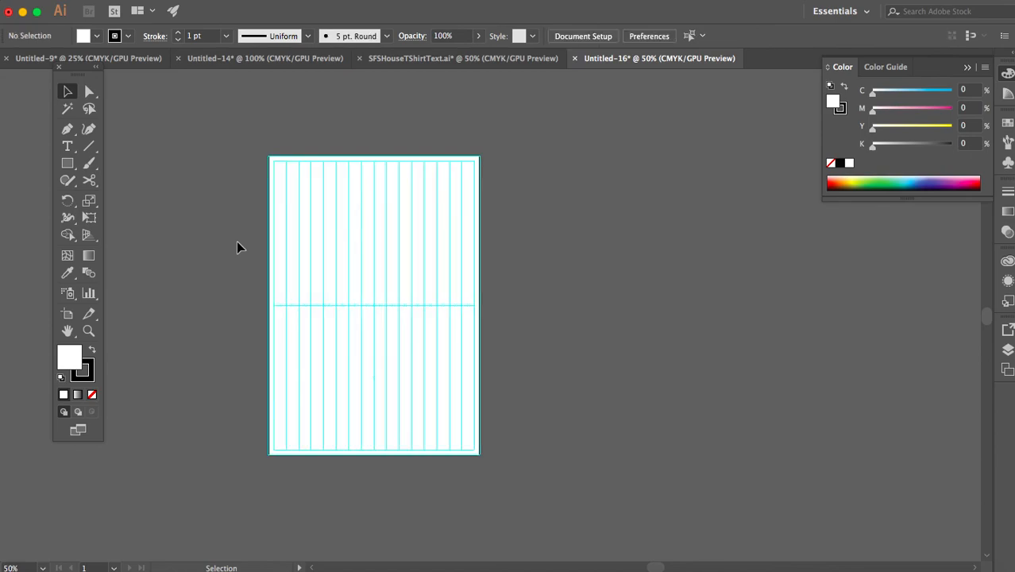
{"action": "left_click", "coordinate": [69, 316]}
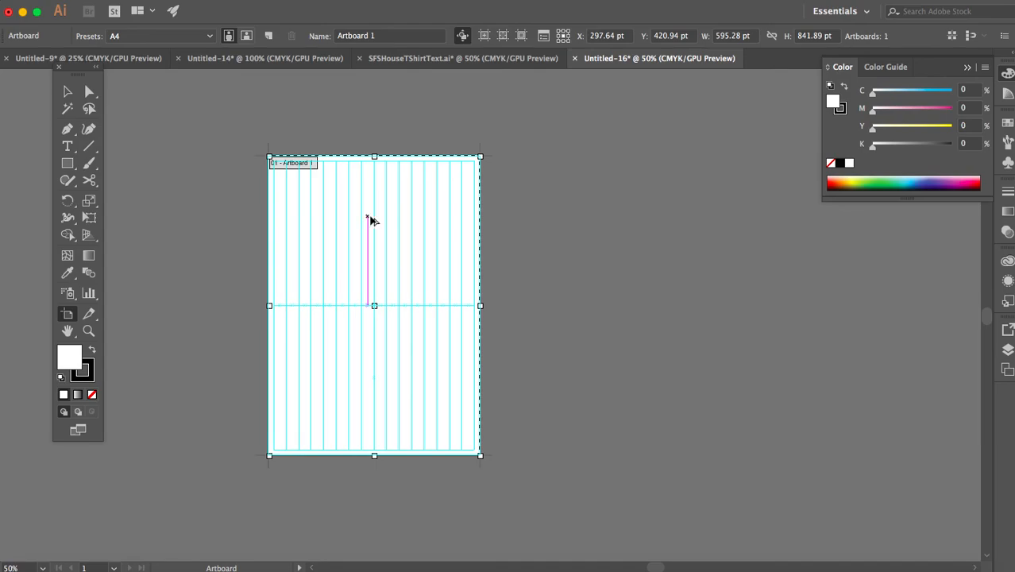
{"action": "left_click_drag", "start_coordinate": [371, 221], "coordinate": [588, 220]}
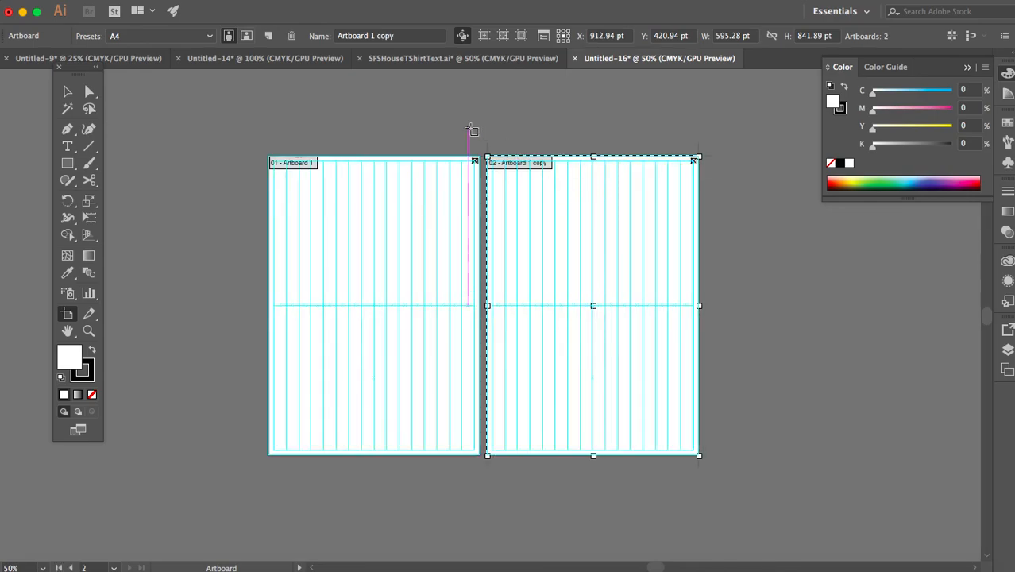
{"action": "key", "text": "super+z"}
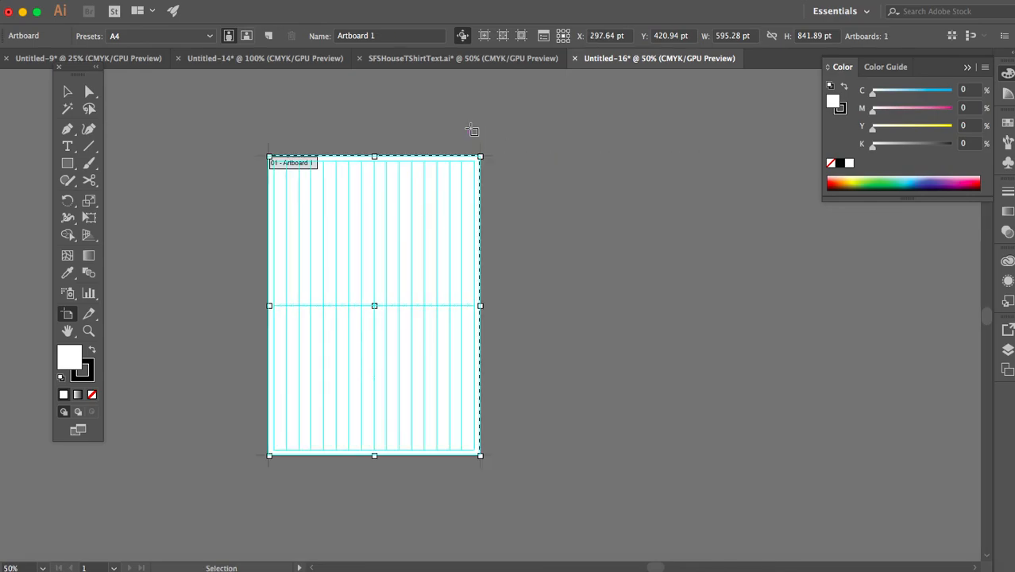
Step: Add a new empty A4 artboard directly to the right of Artboard 1, aligned with its top edge
{"action": "left_click", "coordinate": [270, 37]}
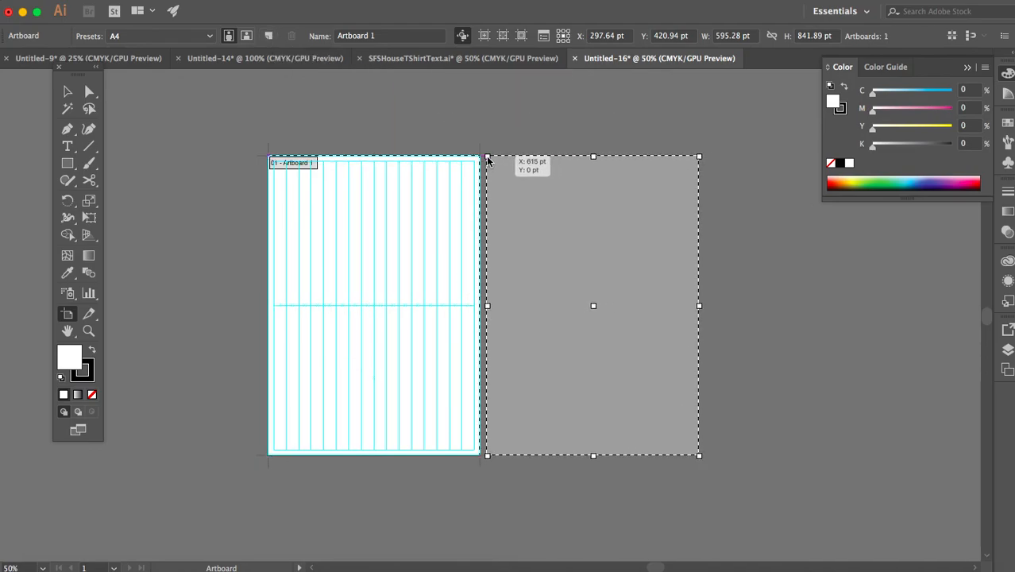
{"action": "left_click", "coordinate": [487, 156]}
{"action": "key", "text": "Escape"}
Step: Select all the guides on the first artboard and place a copy of them in the matching position on the second artboard
{"action": "left_click_drag", "start_coordinate": [201, 125], "coordinate": [483, 469]}
{"action": "left_click_drag", "start_coordinate": [441, 292], "coordinate": [657, 272]}
{"action": "left_click", "coordinate": [735, 276]}
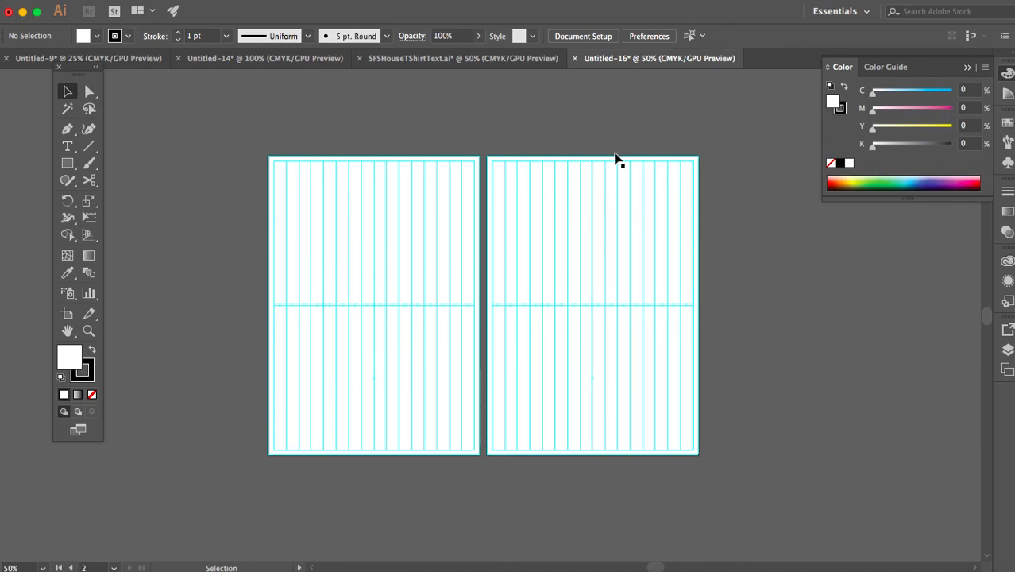